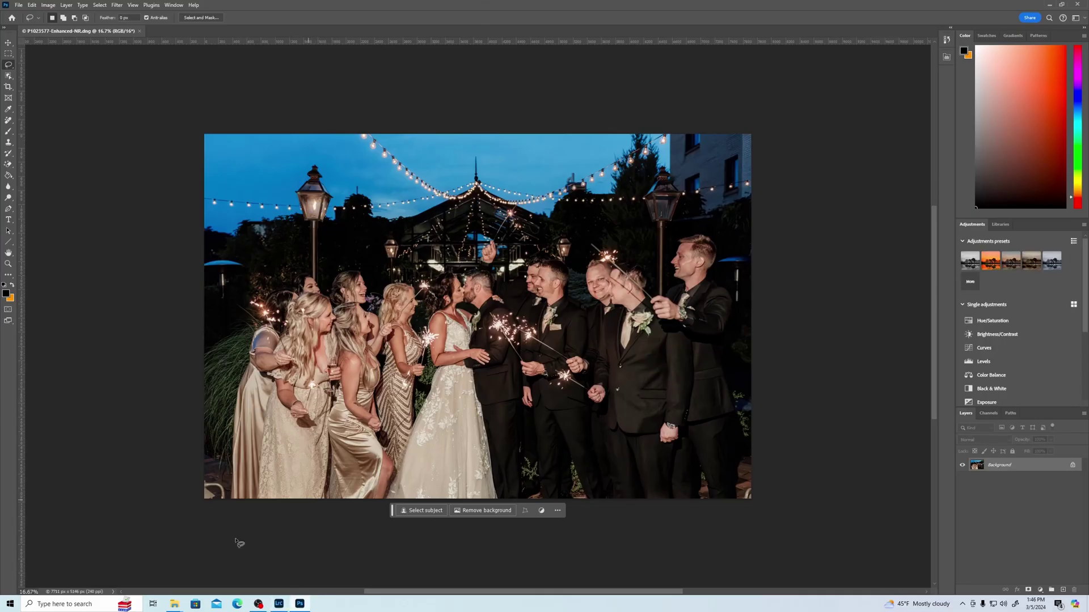
Drag a bokeh overlay image from the 35_Sparklers_Overlays folder onto the wedding photo
mouse_move(175, 604)
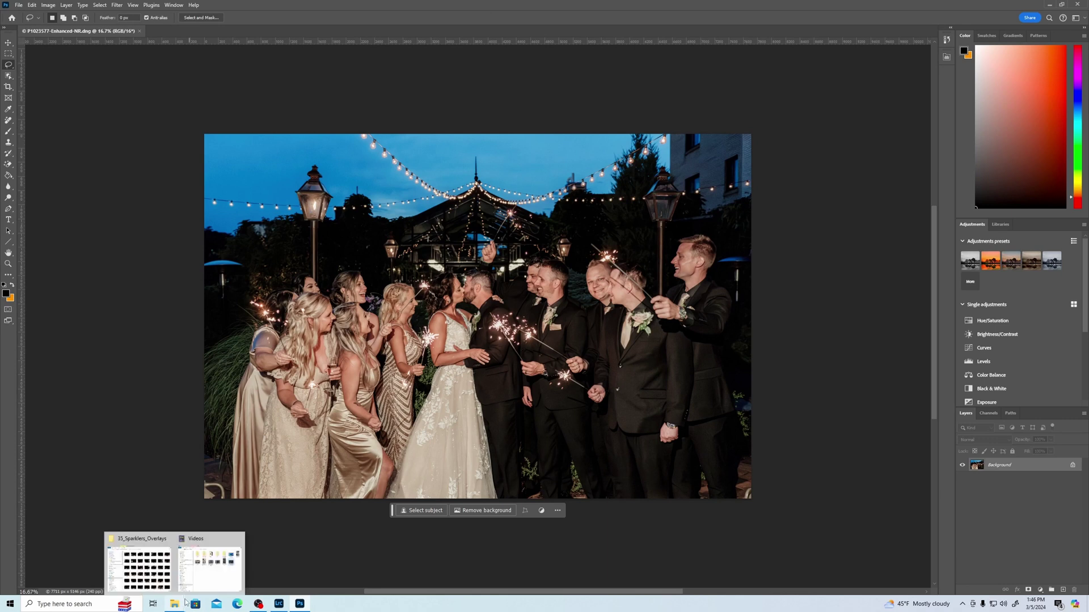
click(152, 570)
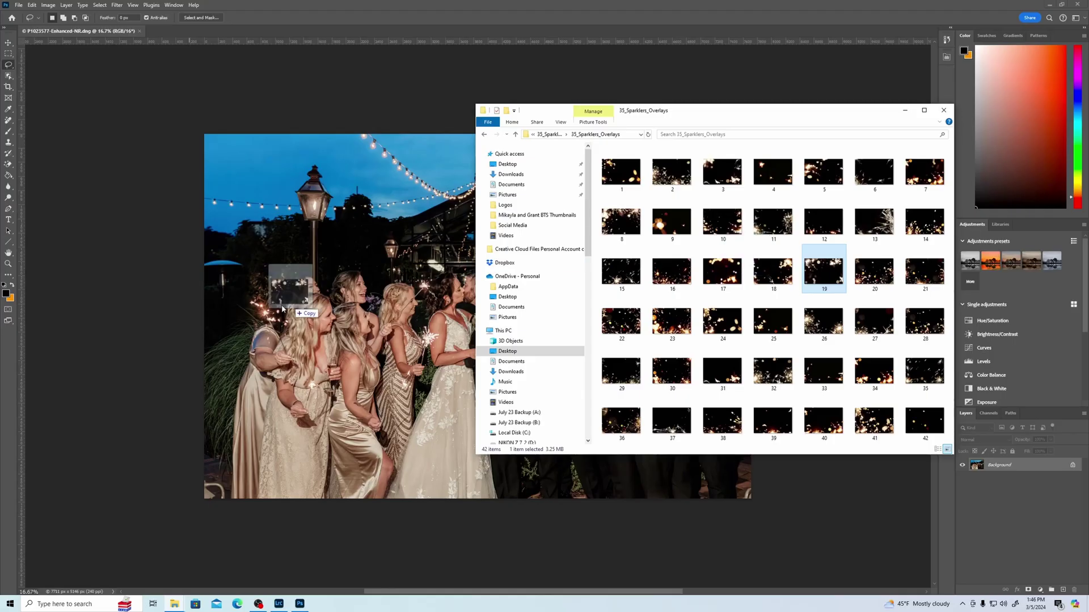
drag(293, 290, 367, 277)
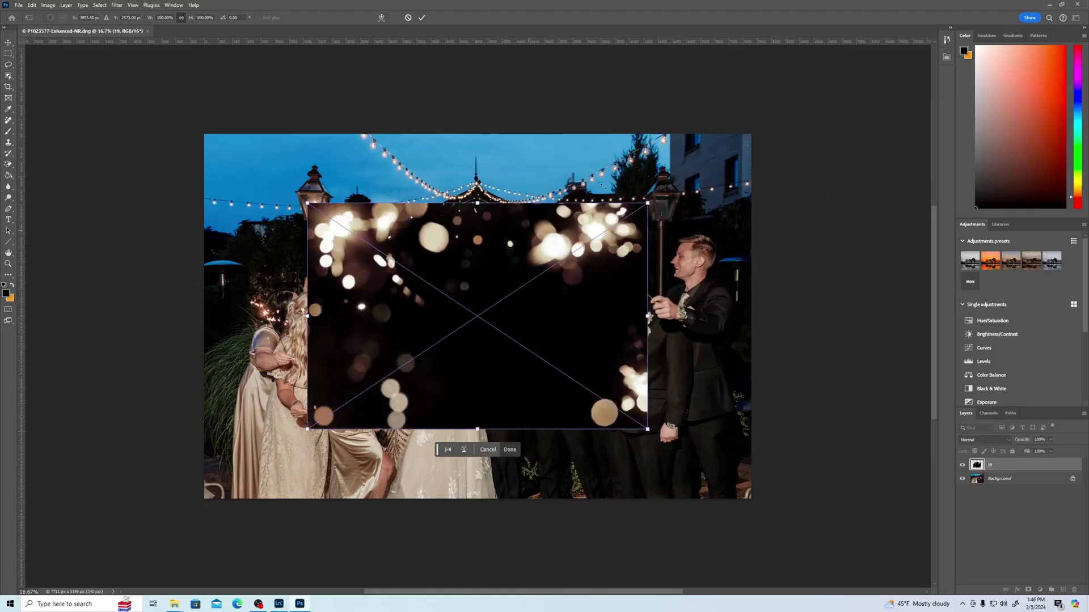
Scale the bokeh overlay up to fill the whole frame, align it, and commit
drag(647, 204, 724, 152)
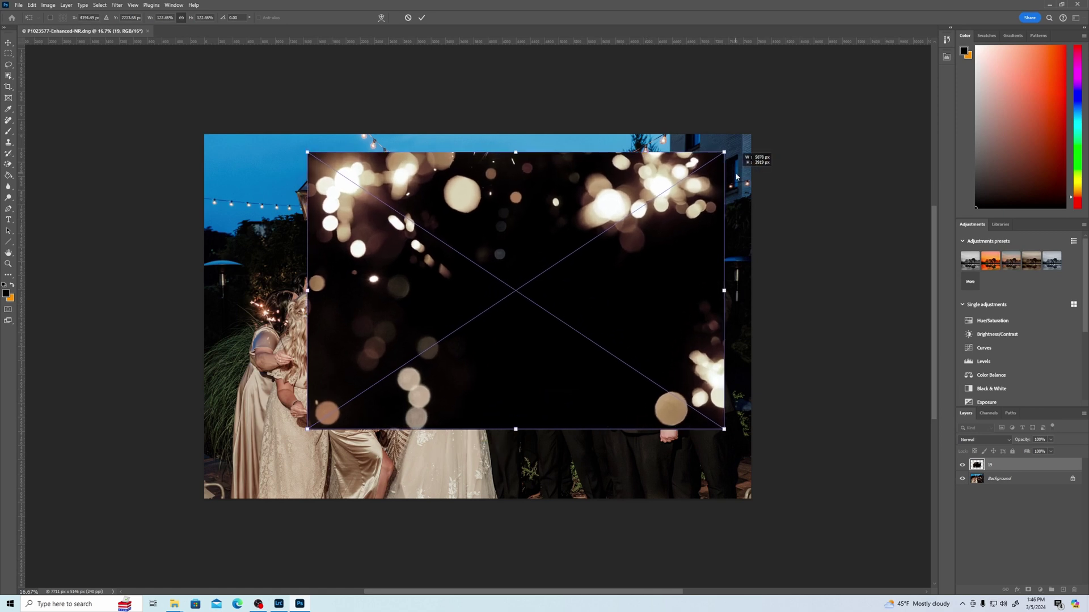
drag(309, 427, 209, 495)
drag(721, 150, 741, 138)
drag(715, 227, 711, 230)
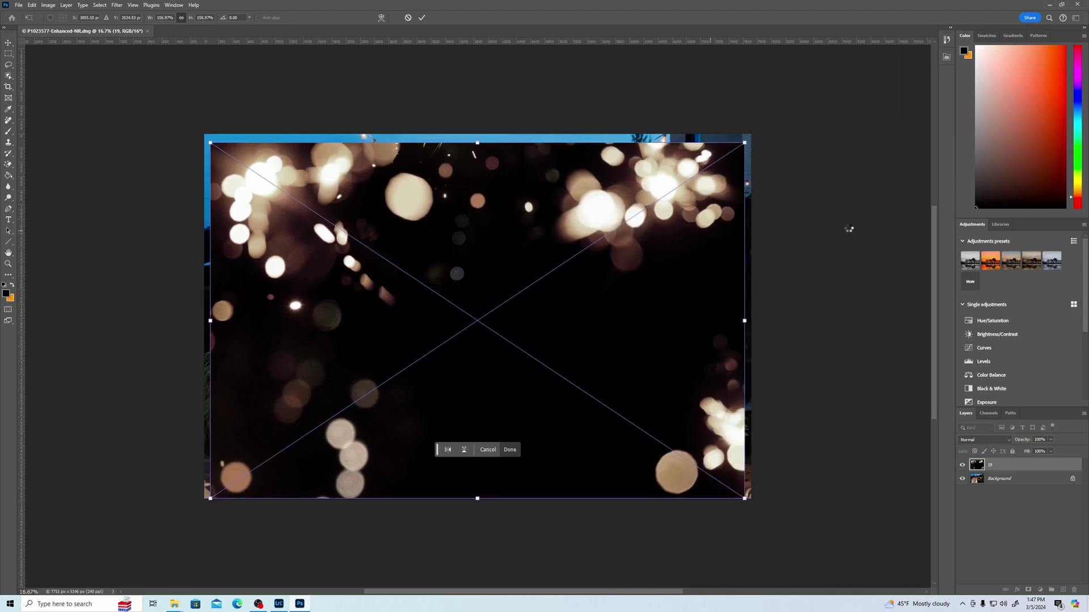
key(Return)
key(l)
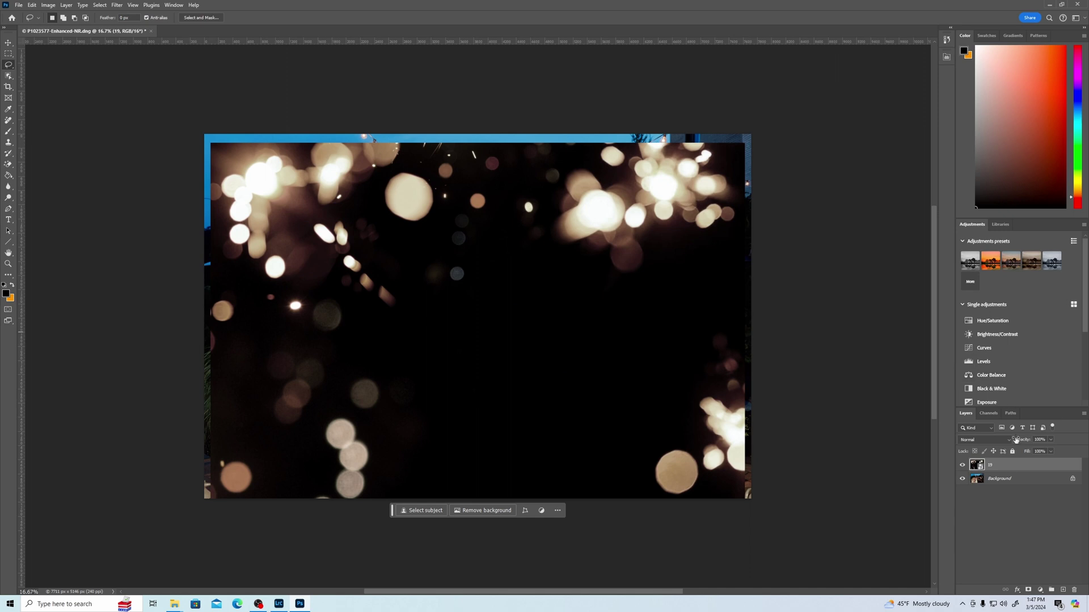
Set the bokeh layer's blend mode to Screen and recheck its fit with Free Transform
click(997, 440)
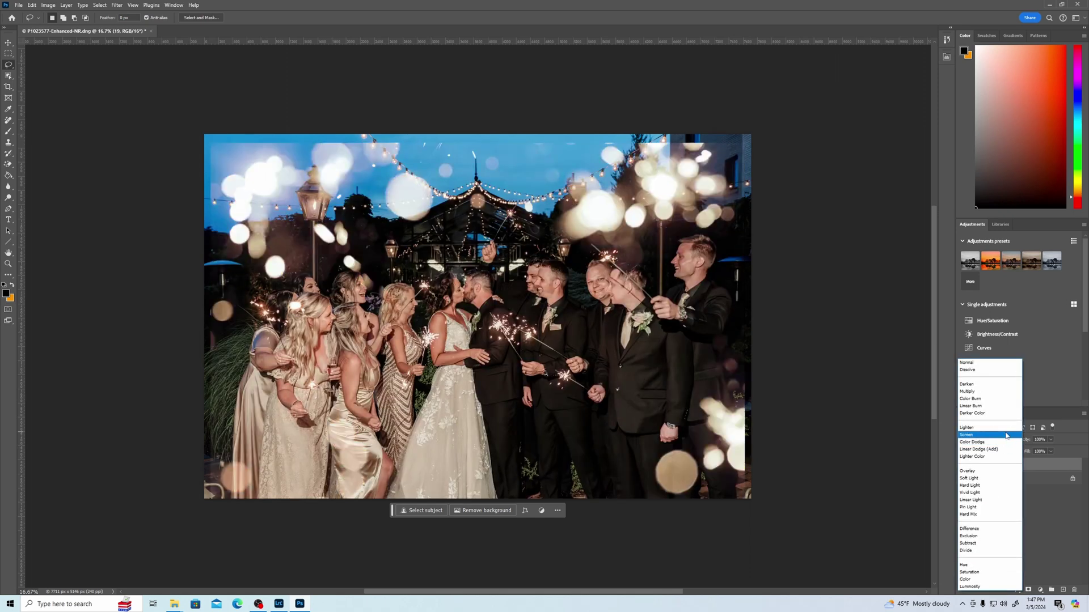
click(1006, 435)
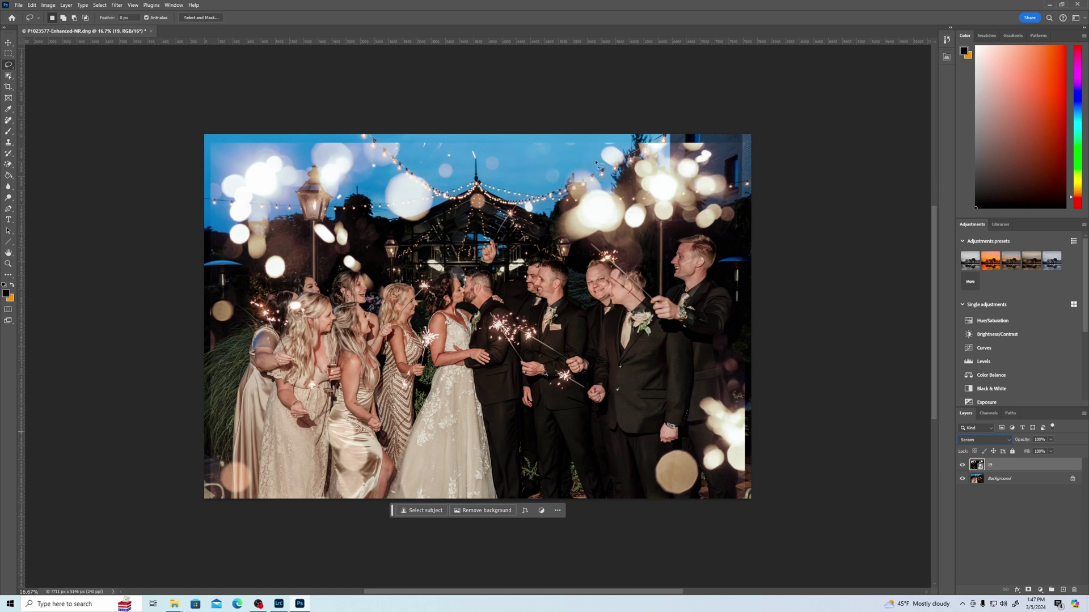
key(ctrl+t)
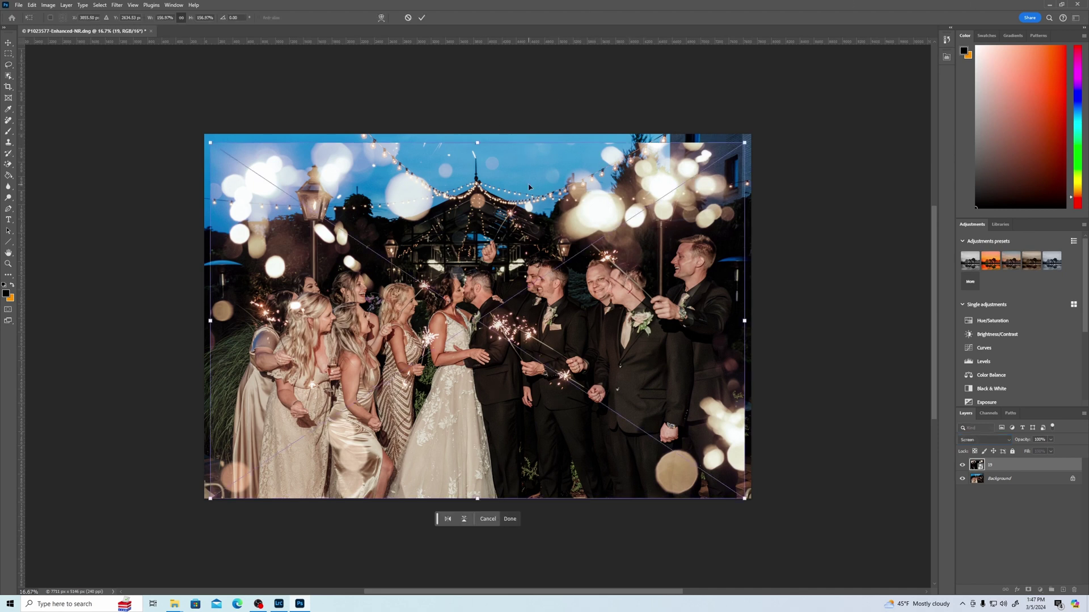
key(Return)
key(l)
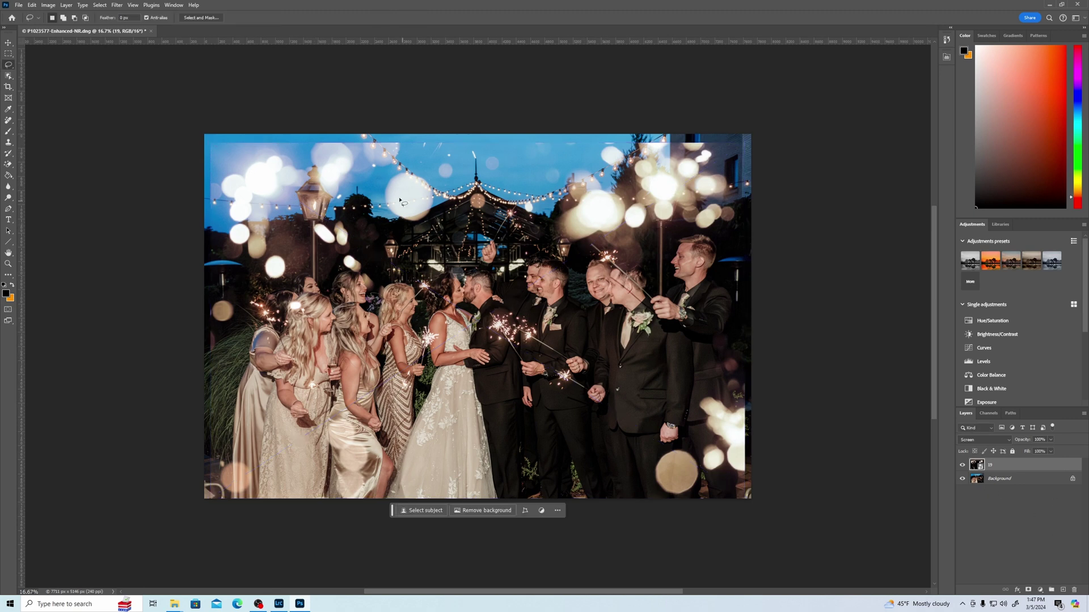
key(b)
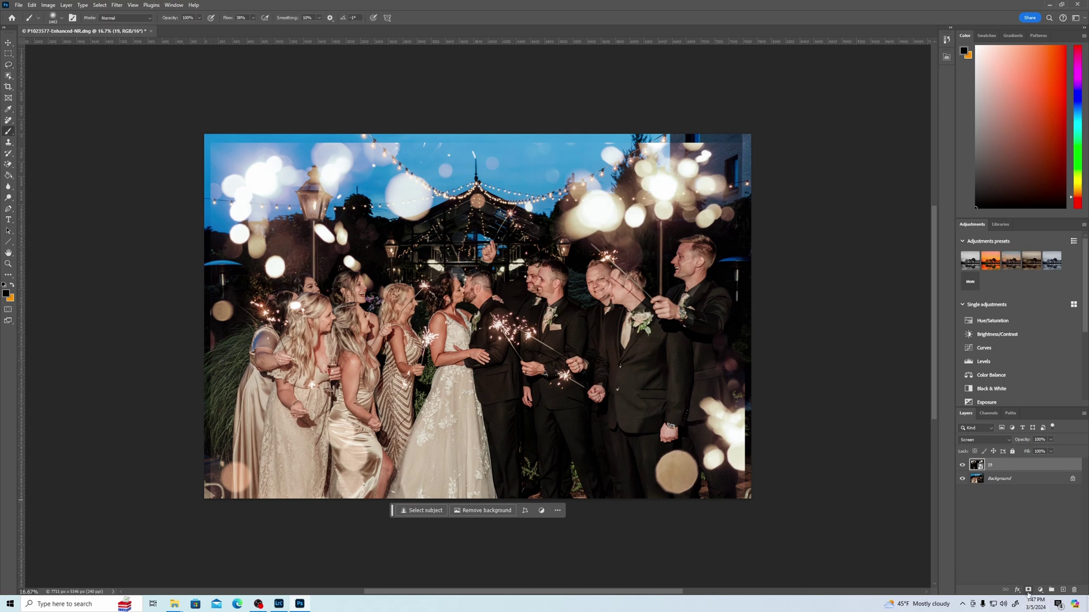
Add a layer mask and paint out bokeh along the right, top, left and bottom-right edges
click(1028, 591)
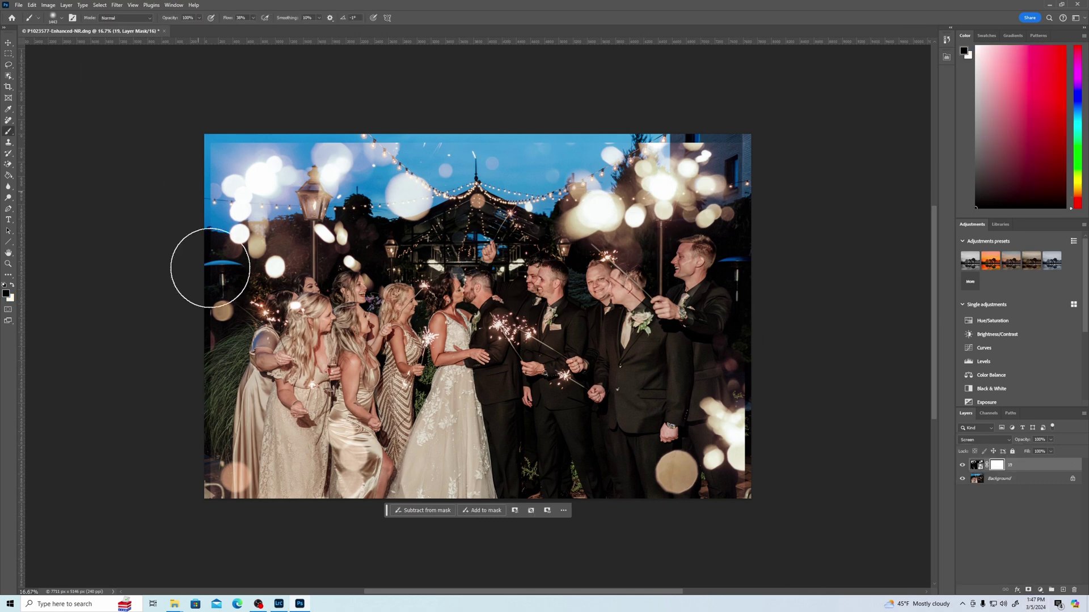
drag(251, 248, 218, 259)
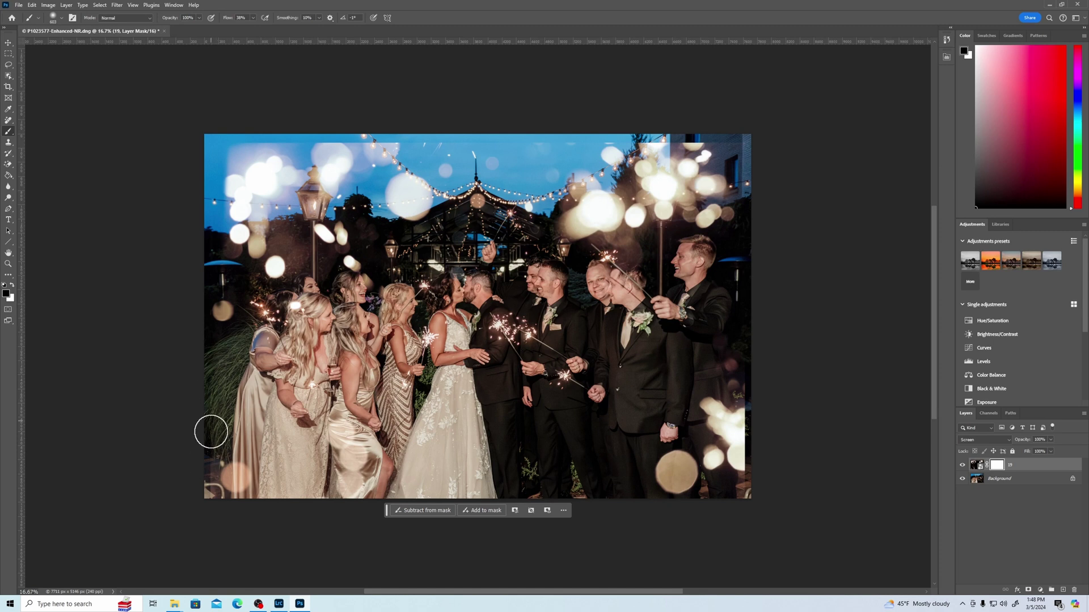
mouse_move(678, 470)
mouse_down()
mouse_move(748, 338)
mouse_move(747, 471)
mouse_move(740, 282)
mouse_up()
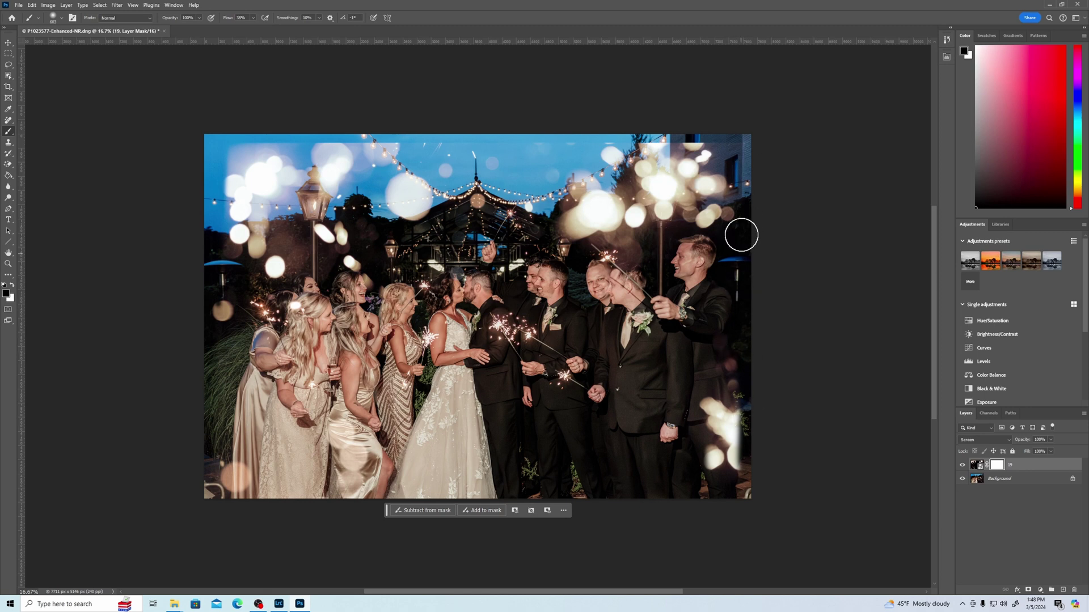
mouse_move(736, 150)
mouse_down()
mouse_move(705, 129)
mouse_move(645, 145)
mouse_move(680, 136)
mouse_move(646, 137)
mouse_up()
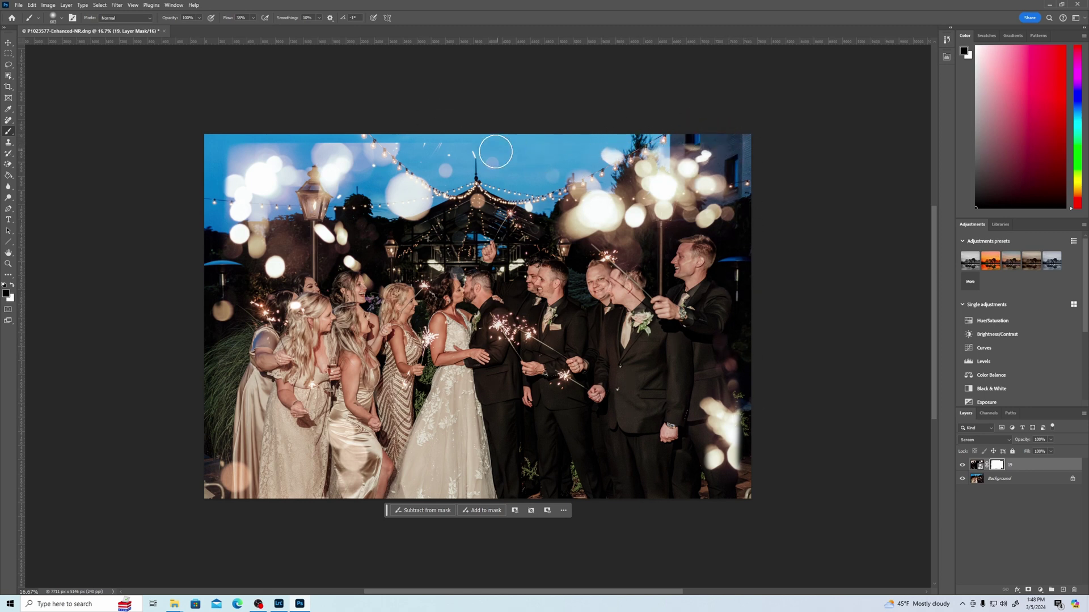
mouse_move(438, 128)
mouse_down()
mouse_move(330, 139)
mouse_move(379, 134)
mouse_move(370, 143)
mouse_move(236, 119)
mouse_move(359, 159)
mouse_move(246, 125)
mouse_move(265, 138)
mouse_move(237, 143)
mouse_move(427, 144)
mouse_move(534, 181)
mouse_up()
mouse_move(229, 146)
mouse_down()
mouse_move(230, 158)
mouse_move(190, 178)
mouse_move(224, 194)
mouse_move(207, 201)
mouse_move(233, 383)
mouse_up()
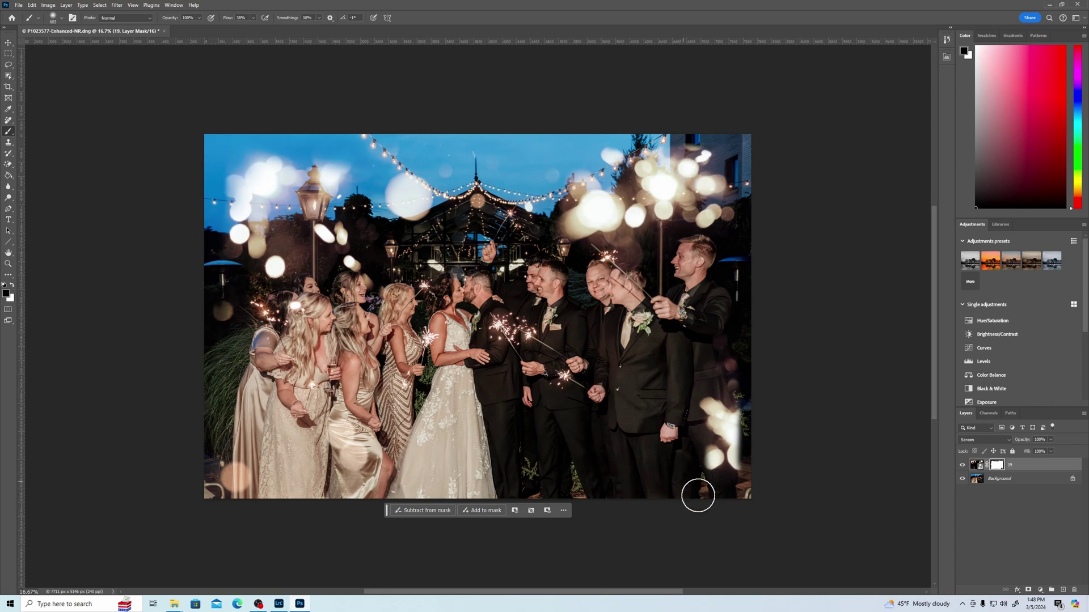
mouse_move(734, 497)
mouse_down()
mouse_move(719, 516)
mouse_move(758, 404)
mouse_up()
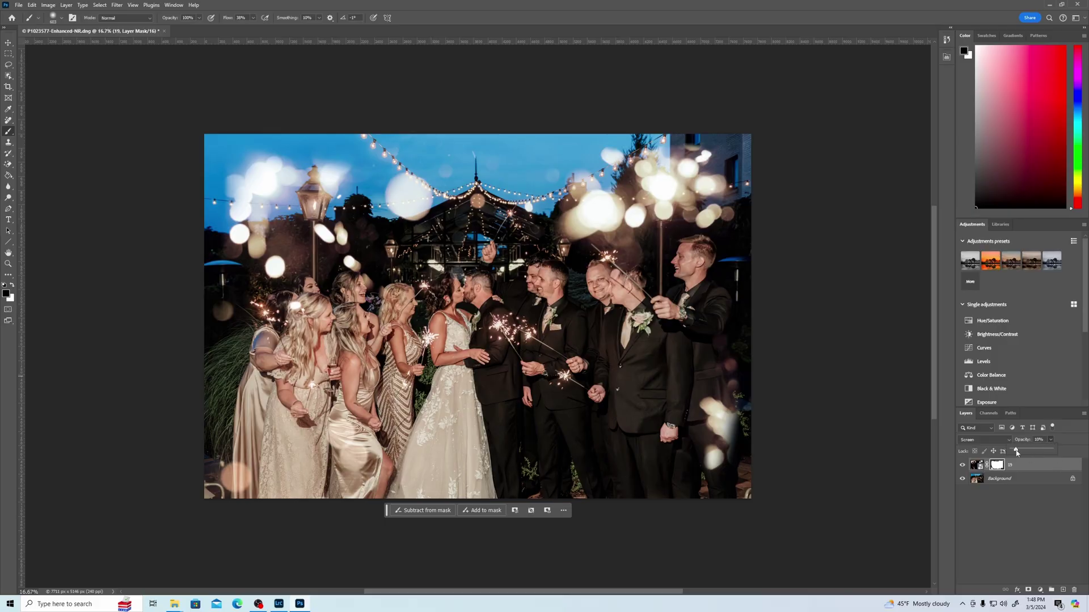
Lower the bokeh layer's opacity to 45% and bring the 35_Sparklers_Overlays folder forward
drag(1037, 455, 1059, 462)
click(1060, 539)
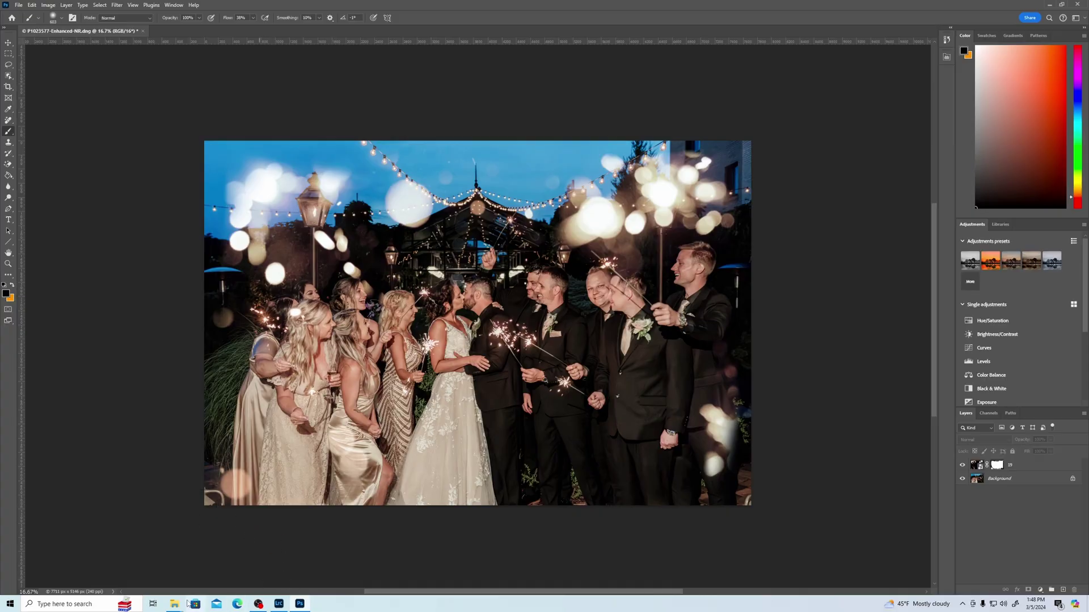
mouse_move(179, 607)
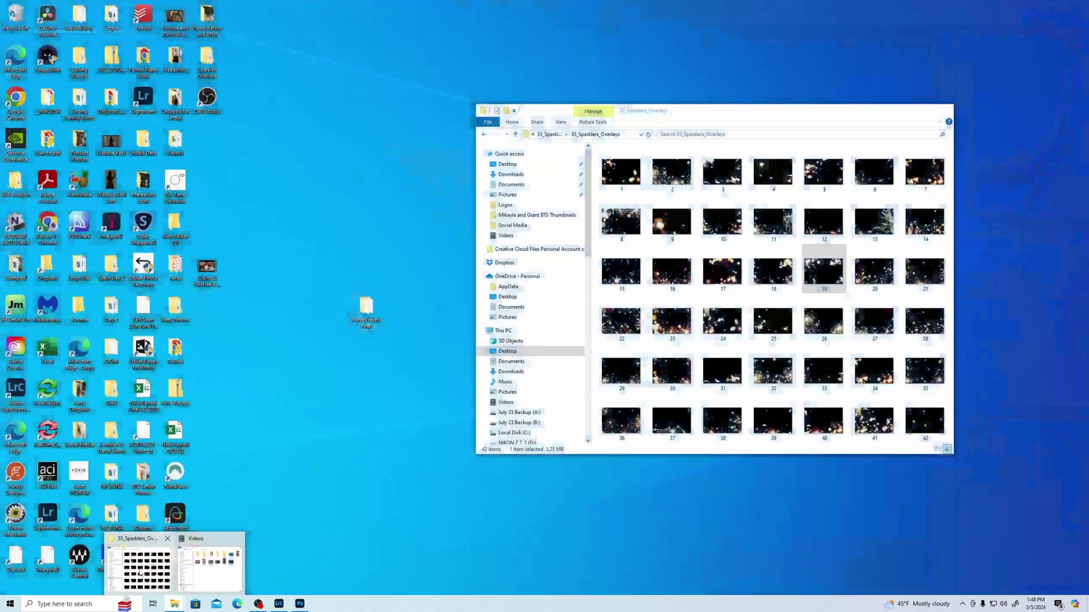
click(139, 564)
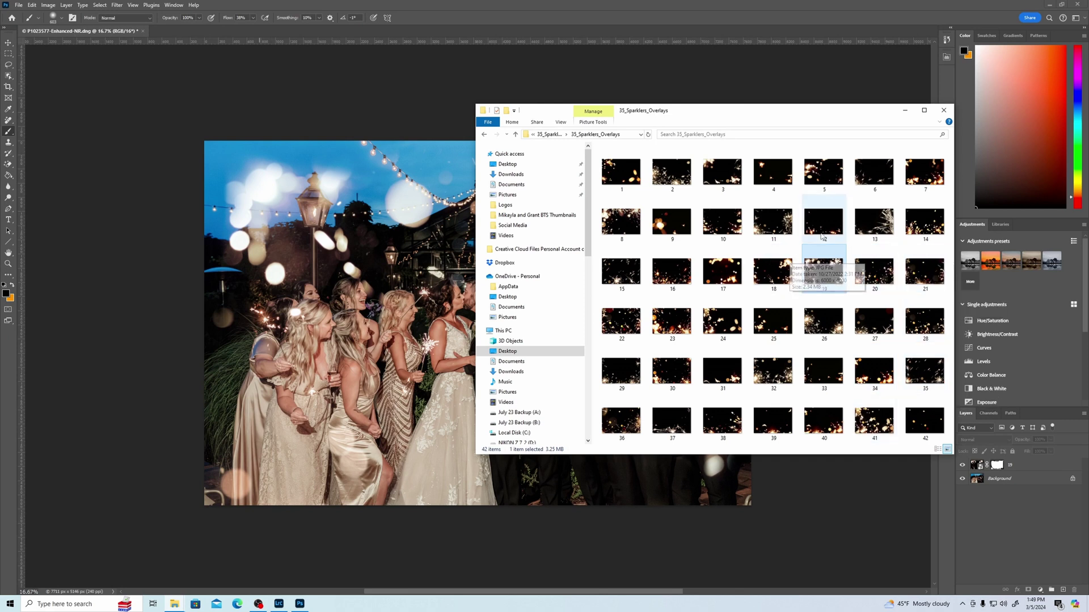
Place sparkler overlay 15 into the photo and give it a white layer mask
drag(621, 272, 344, 311)
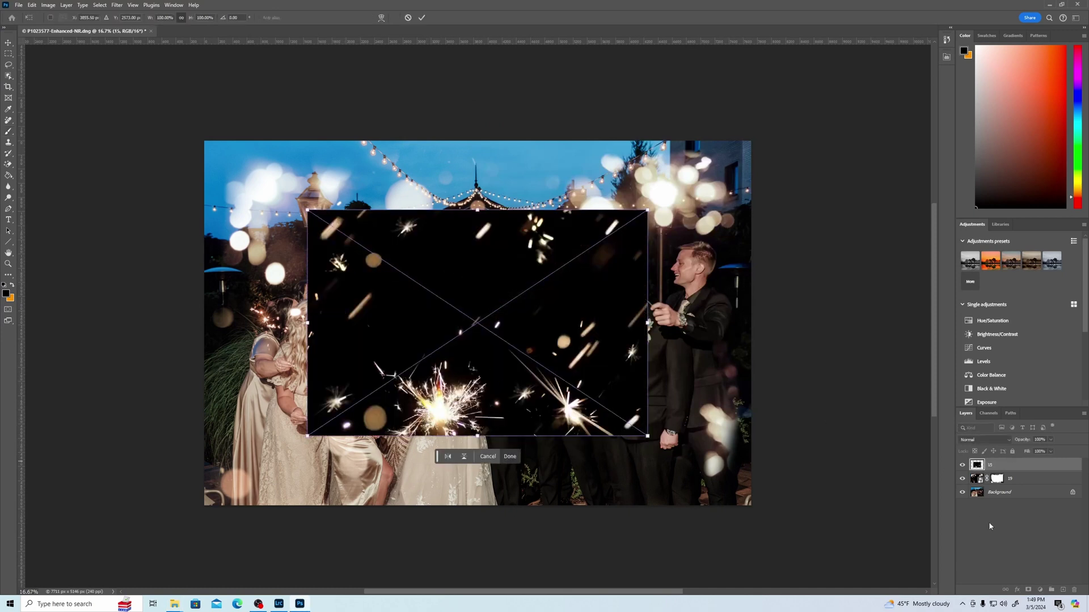
key(Return)
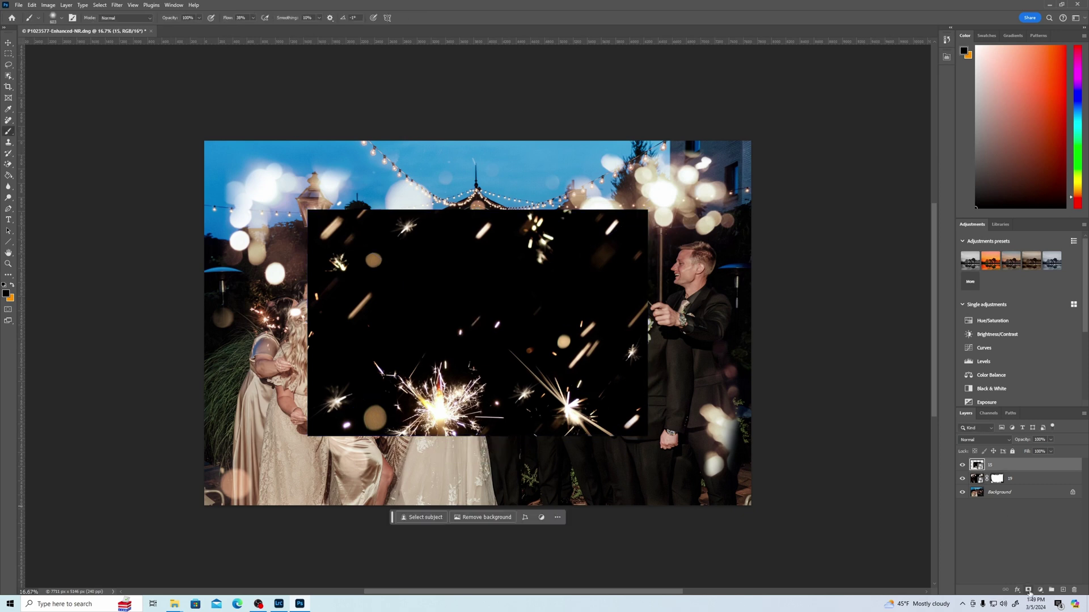
click(1028, 589)
key(b)
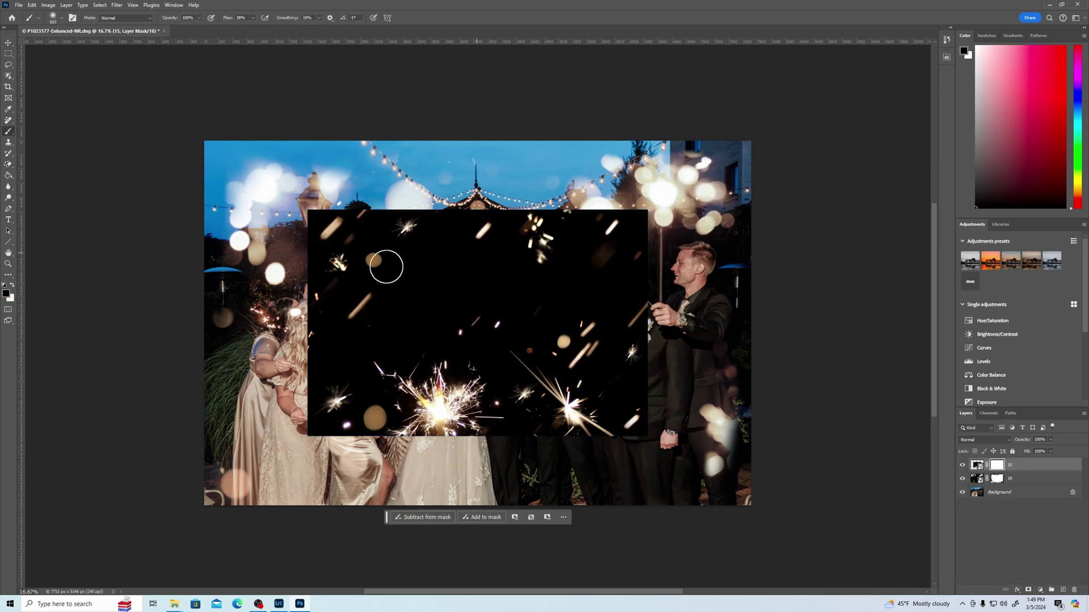
Mask the overlay off the groomsmen, bridesmaids and suits, then shrink the brush to about 615 px
mouse_move(578, 194)
mouse_down()
mouse_move(571, 423)
mouse_move(534, 268)
mouse_move(561, 220)
mouse_move(601, 412)
mouse_move(674, 385)
mouse_move(641, 345)
mouse_move(630, 305)
mouse_move(528, 177)
mouse_move(353, 226)
mouse_move(402, 222)
mouse_move(249, 252)
mouse_move(263, 253)
mouse_move(287, 348)
mouse_move(308, 366)
mouse_move(326, 109)
mouse_up()
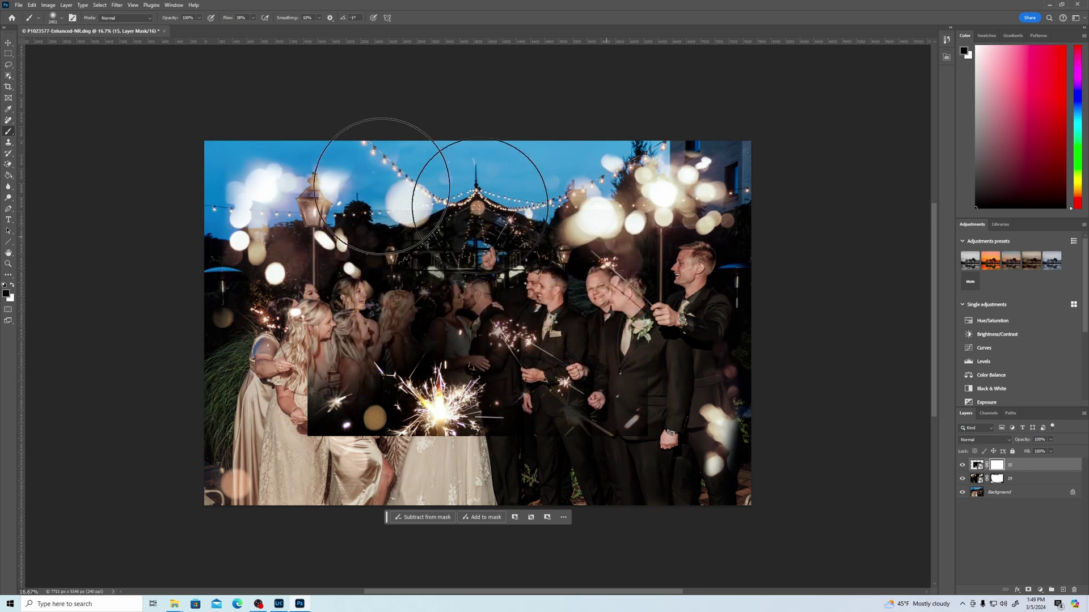
mouse_move(351, 339)
mouse_down()
mouse_move(421, 328)
mouse_move(403, 311)
mouse_move(358, 419)
mouse_move(279, 431)
mouse_move(309, 481)
mouse_move(346, 400)
mouse_move(338, 413)
mouse_move(322, 403)
mouse_move(340, 450)
mouse_up()
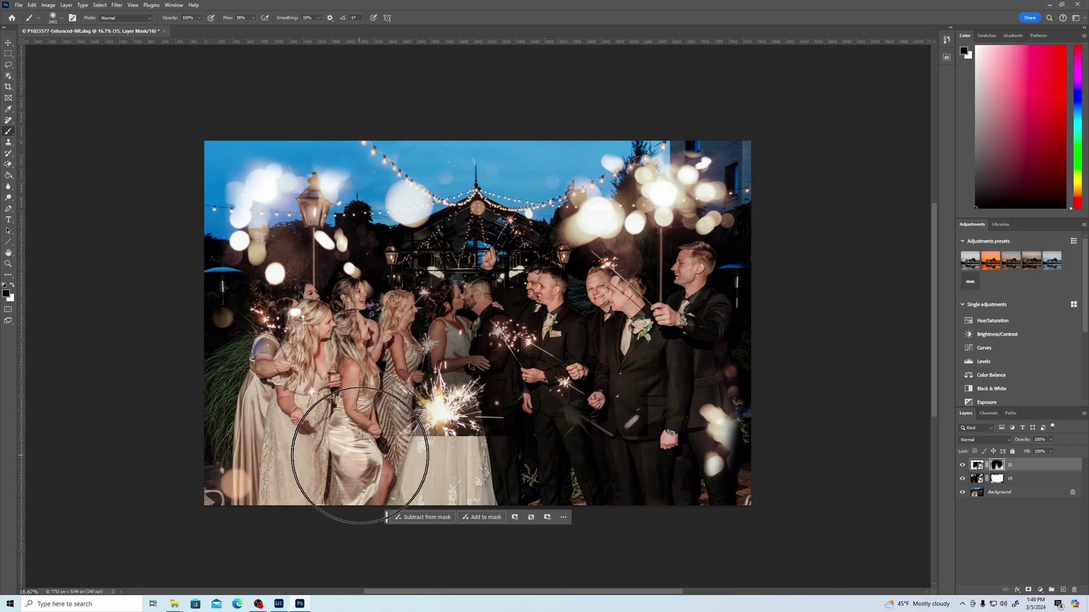
mouse_move(565, 400)
mouse_down()
mouse_move(535, 462)
mouse_move(653, 420)
mouse_up()
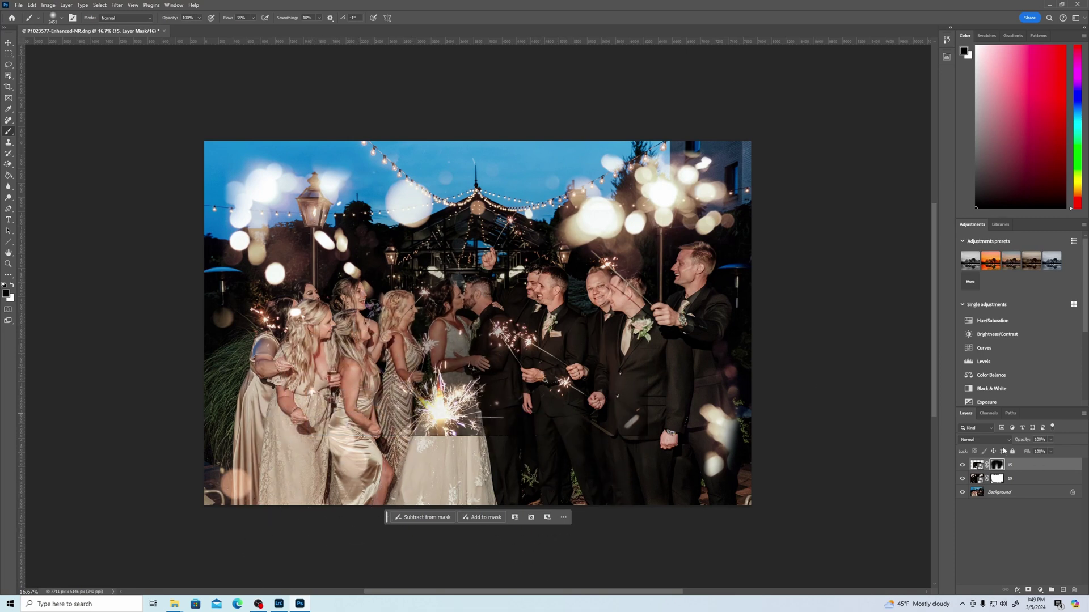
scroll(462, 400, down, 1)
alt+right_click(487, 384)
drag(488, 384, 486, 377)
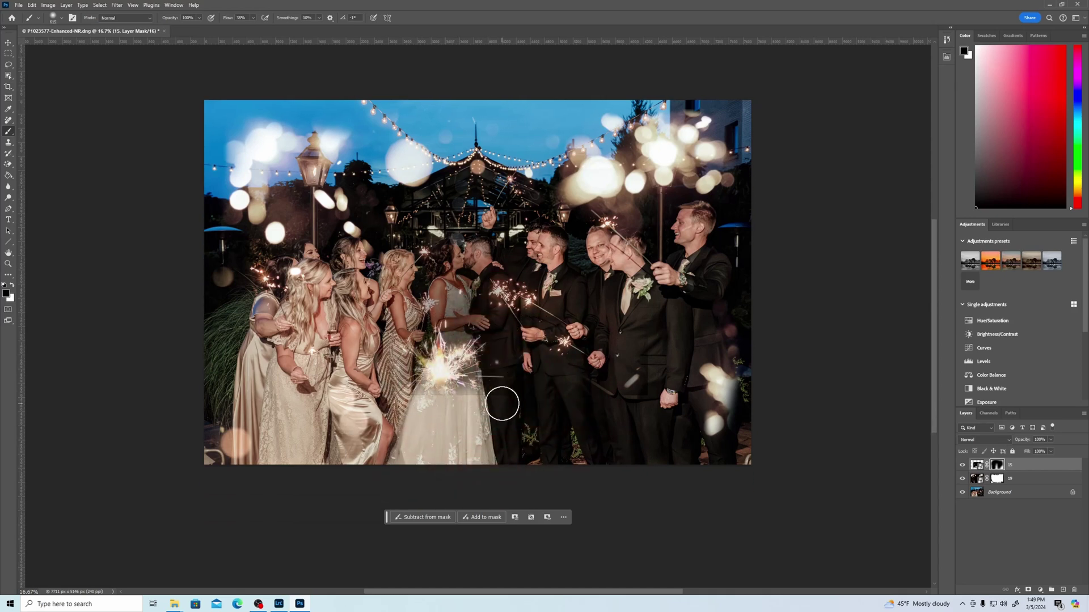
Set the sparkler layer to Screen, shrink it to about 39%, and move it onto the bridesmaids
click(1000, 440)
click(981, 434)
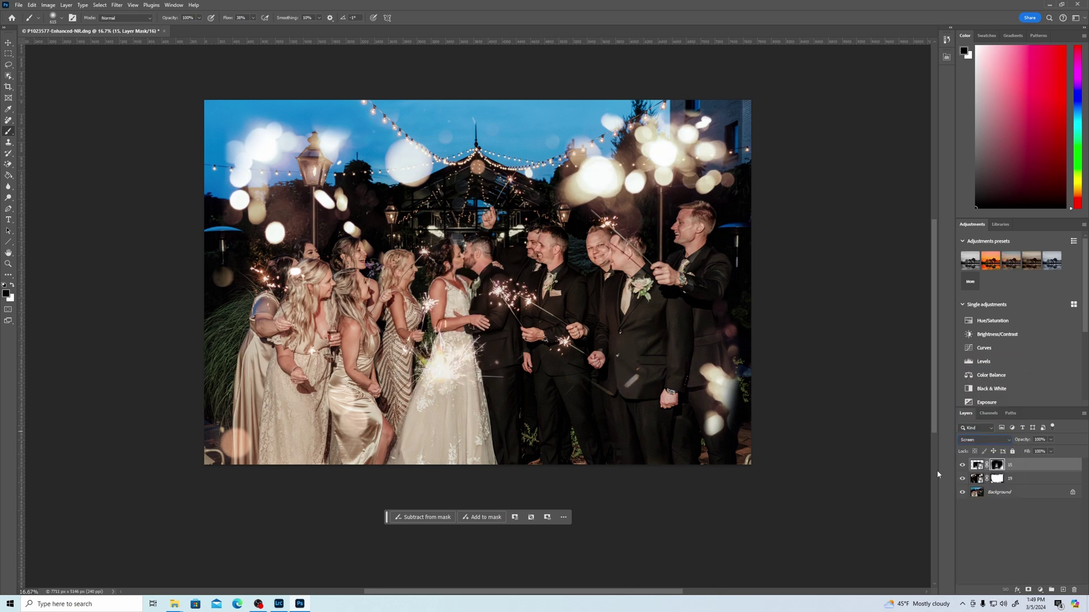
key(ctrl+t)
drag(476, 325, 398, 294)
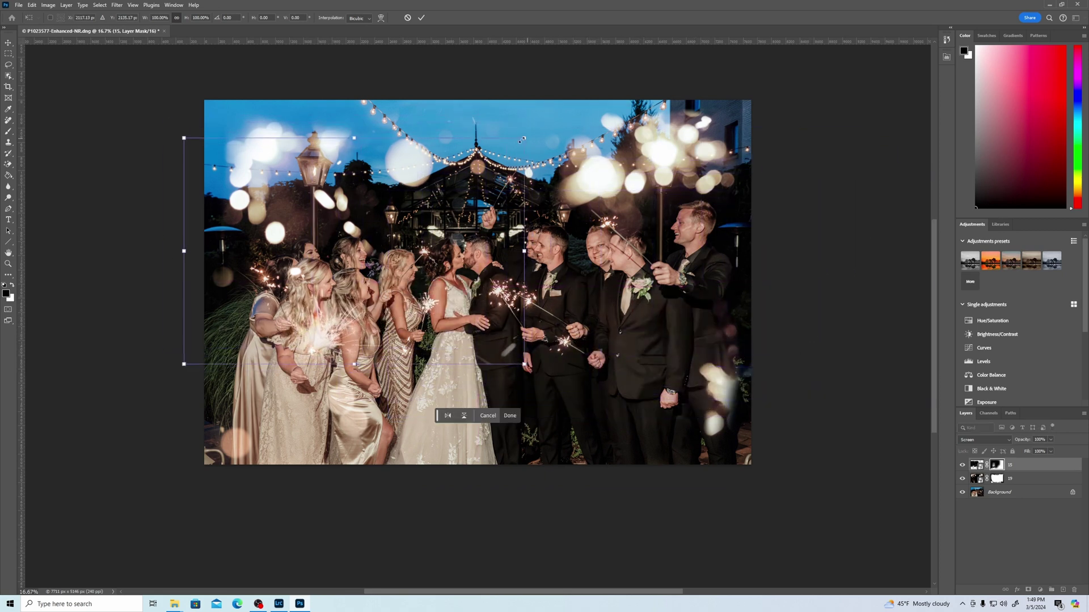
drag(524, 139, 319, 275)
drag(264, 333, 337, 328)
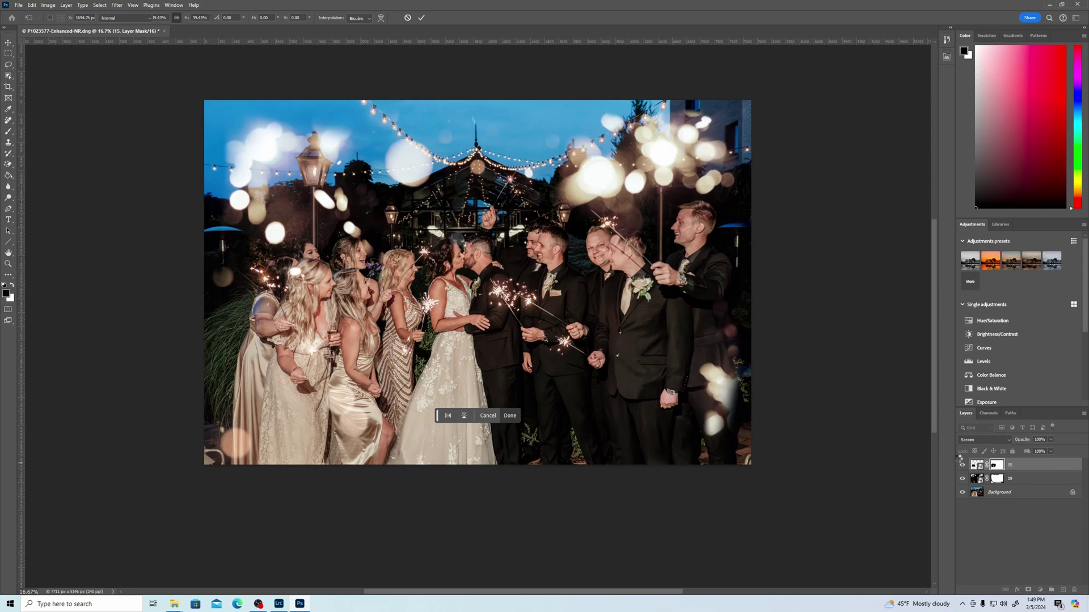
key(Return)
key(b)
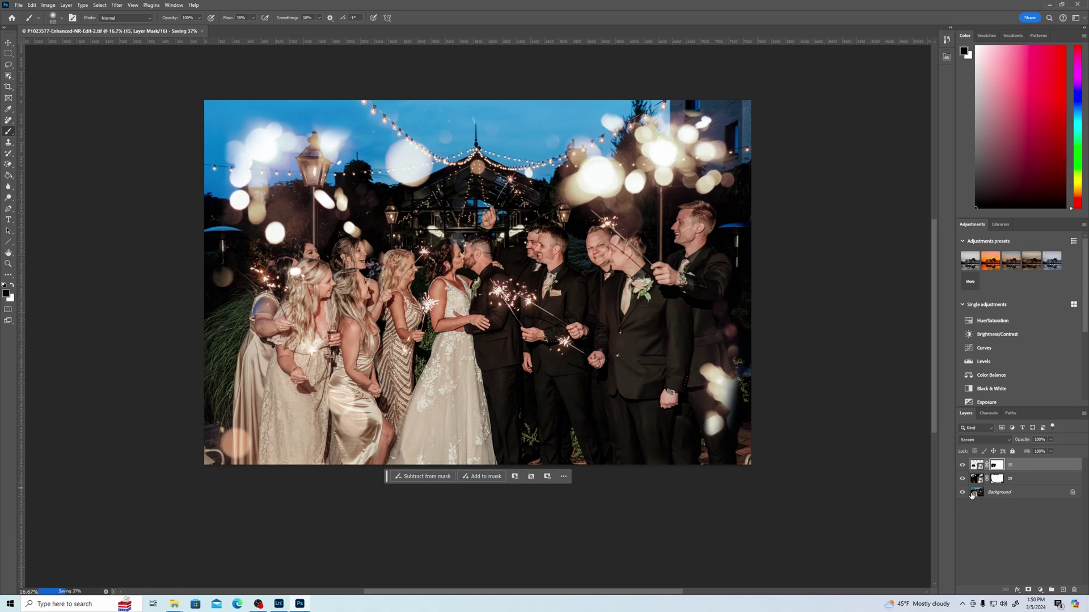
Switch to Lightroom Classic to view the original wedding sparkler photo
click(280, 603)
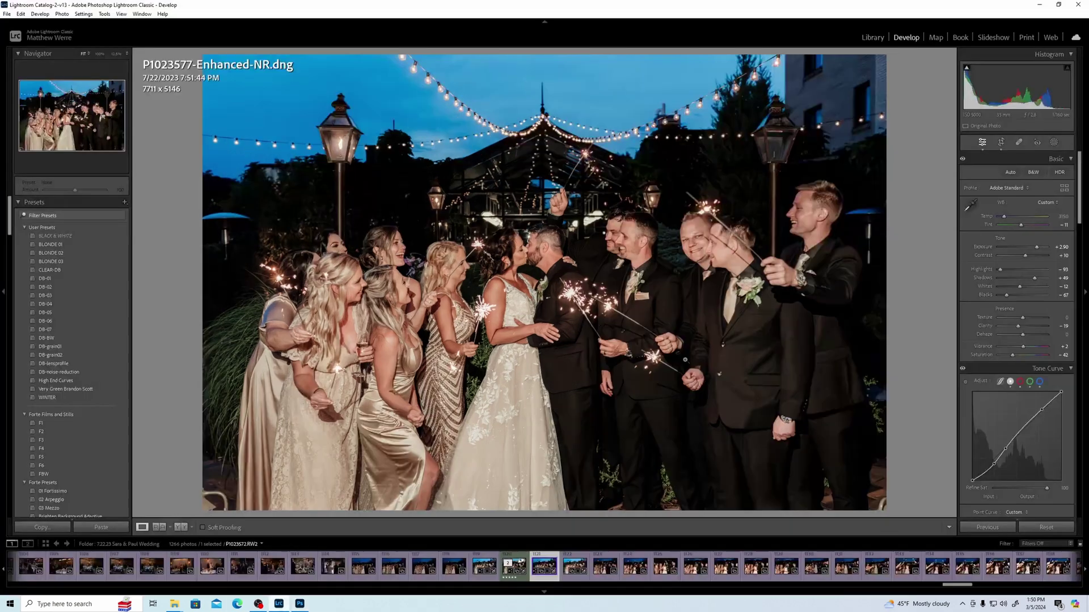